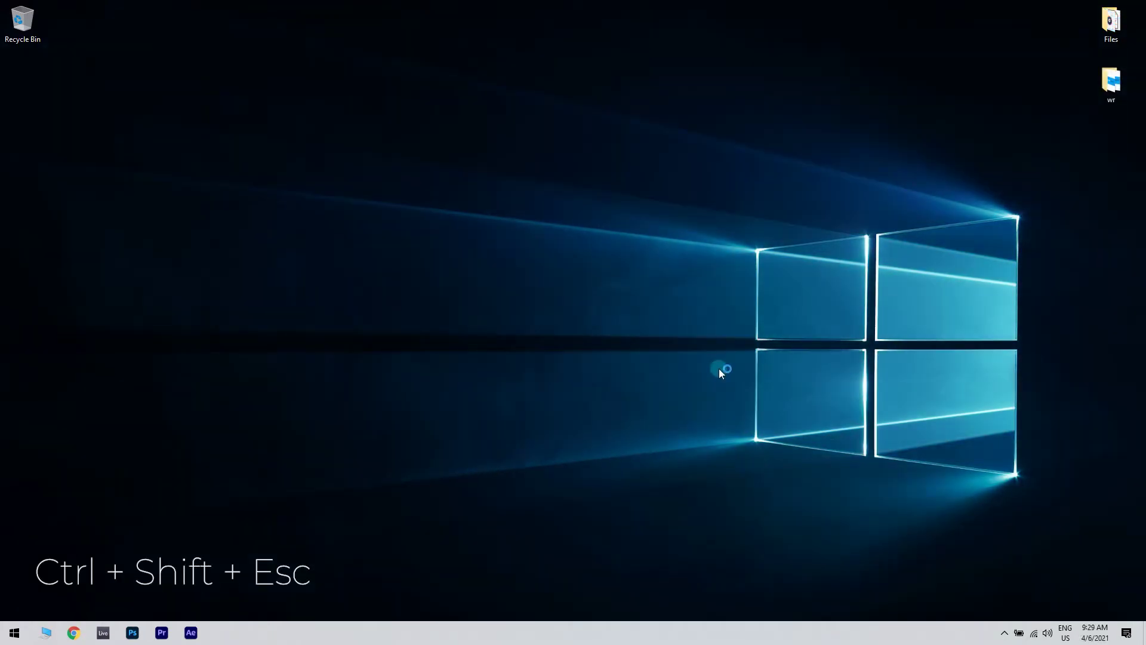
End the explorer.exe process from Task Manager's detailed process list.
{"action": "key", "text": "ctrl+shift+Escape"}
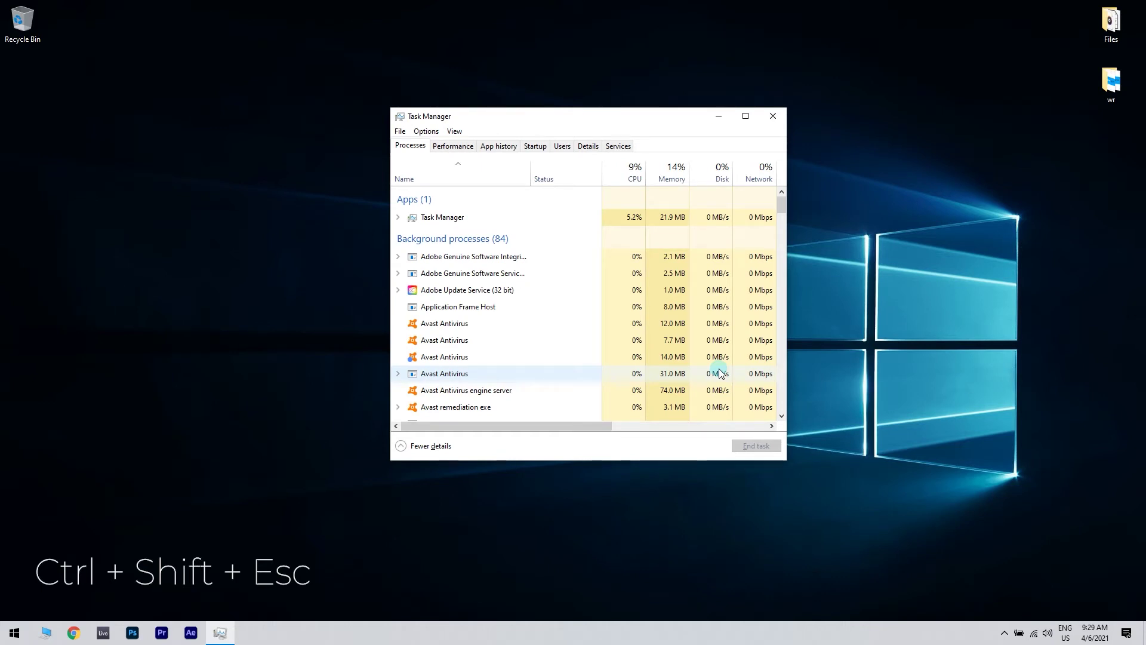
{"action": "left_click", "coordinate": [590, 145]}
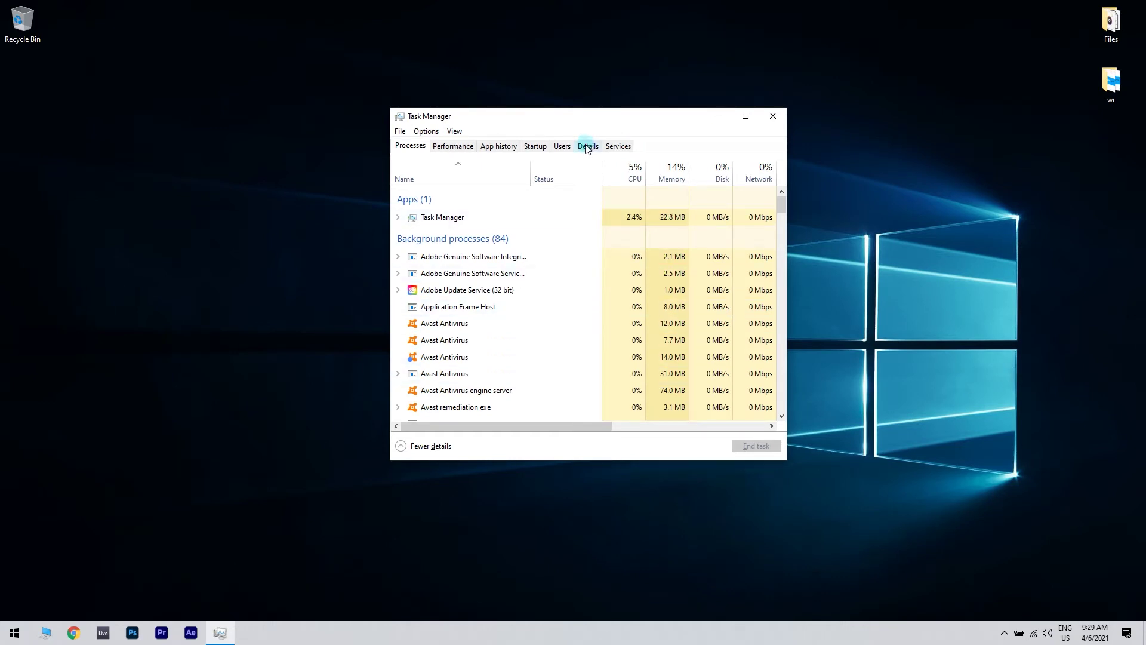
{"action": "scroll", "coordinate": [460, 334], "scroll_direction": "down", "scroll_amount": 4}
{"action": "right_click", "coordinate": [433, 384]}
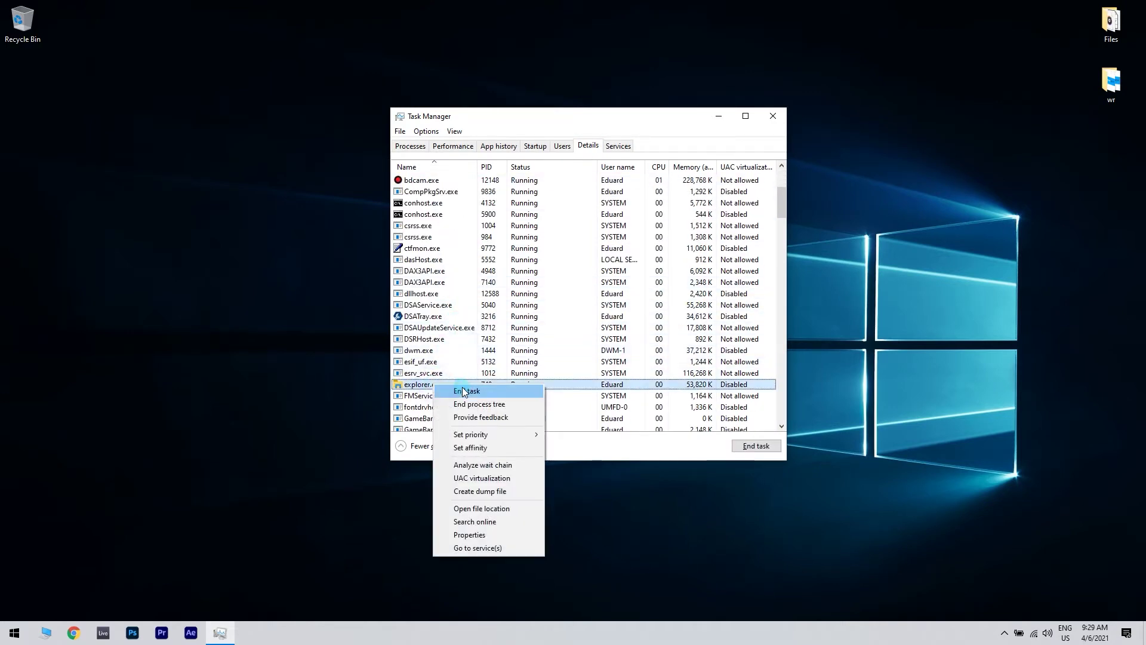
{"action": "left_click", "coordinate": [465, 391]}
Run 'explorer' as a new task so the desktop and taskbar come back.
{"action": "left_click", "coordinate": [402, 131]}
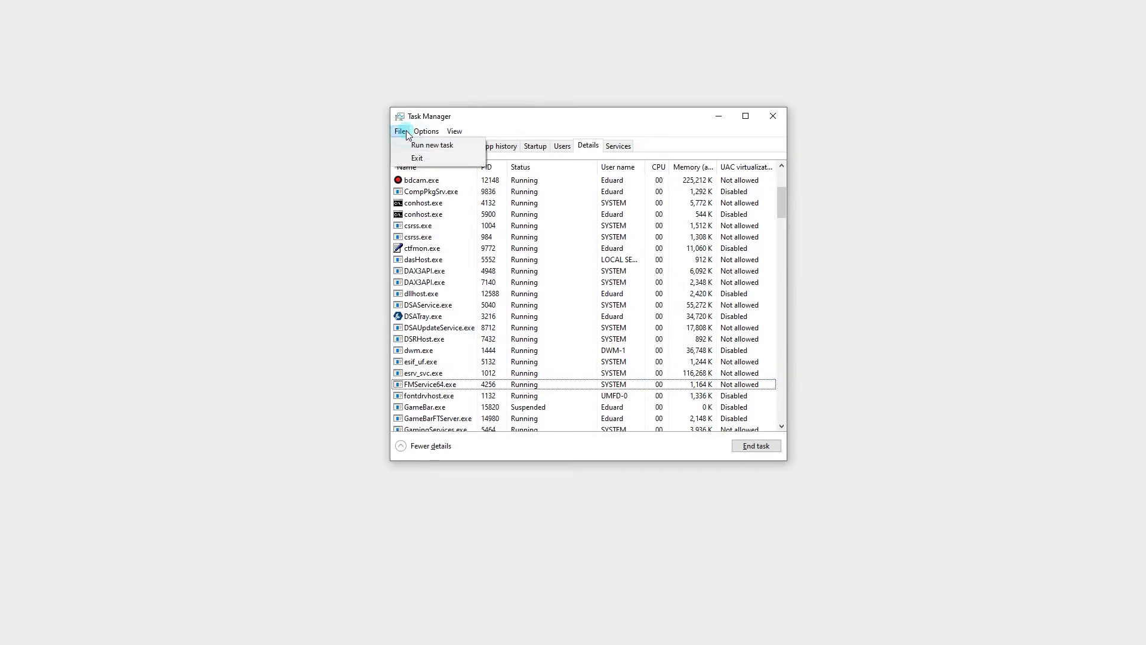
{"action": "left_click", "coordinate": [432, 145]}
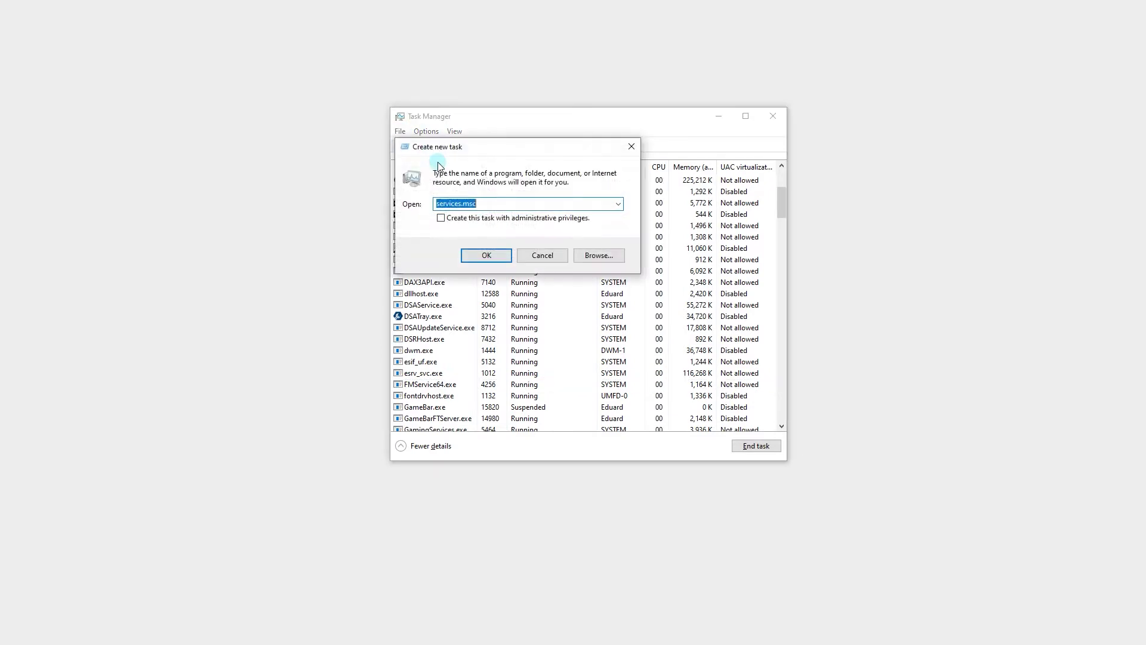
{"action": "type", "text": "explore"}
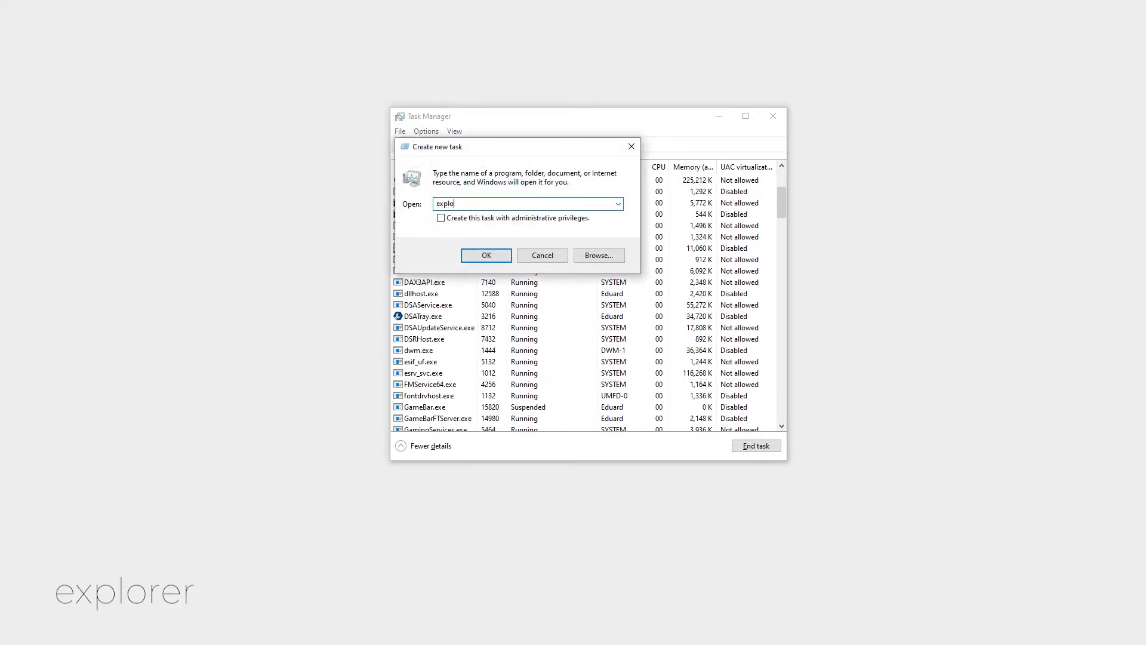
{"action": "type", "text": "r"}
{"action": "left_click", "coordinate": [486, 256]}
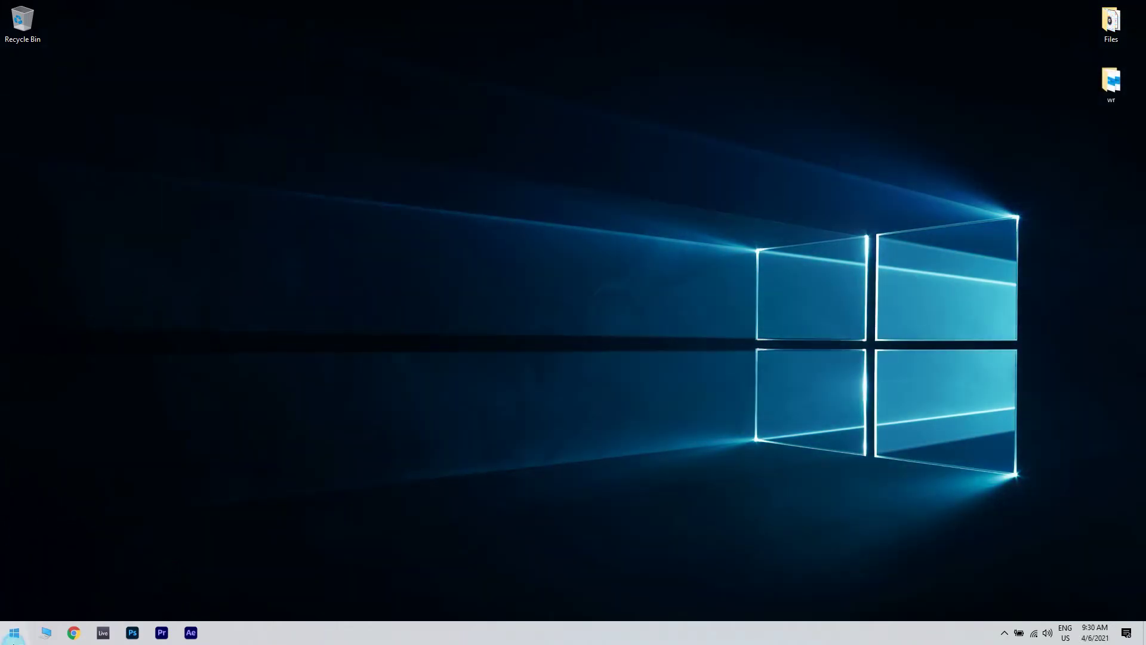
{"action": "left_click", "coordinate": [13, 638]}
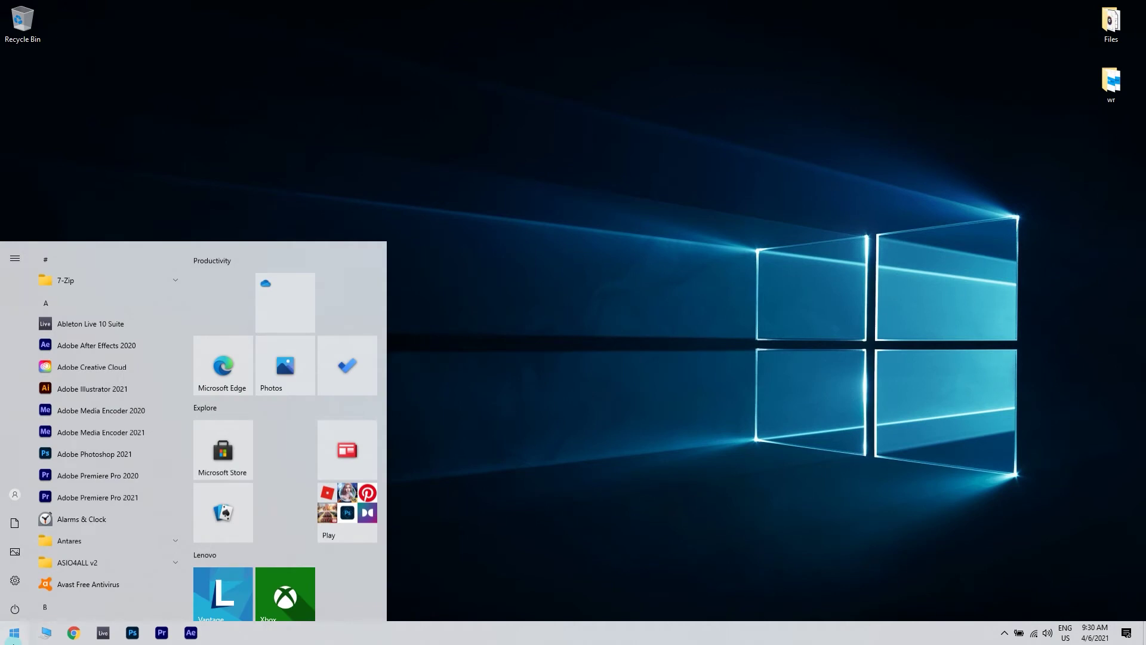
Launch the Services app from a 'services' search and reposition its window.
{"action": "type", "text": "services"}
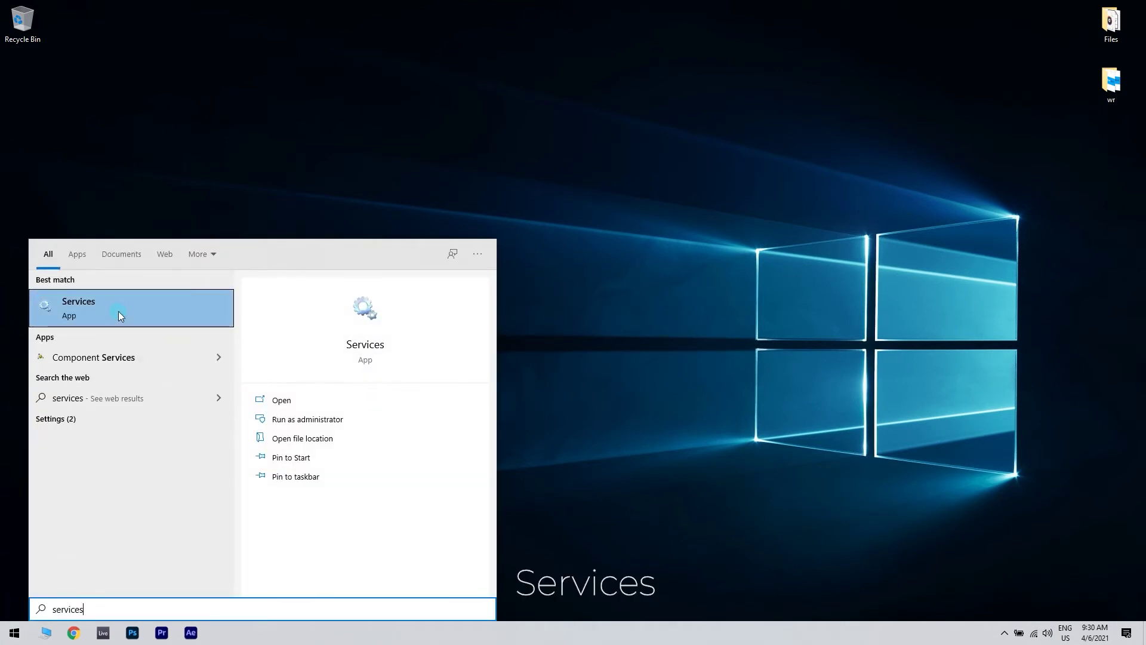
{"action": "left_click", "coordinate": [119, 315]}
{"action": "left_click_drag", "start_coordinate": [844, 167], "coordinate": [624, 154]}
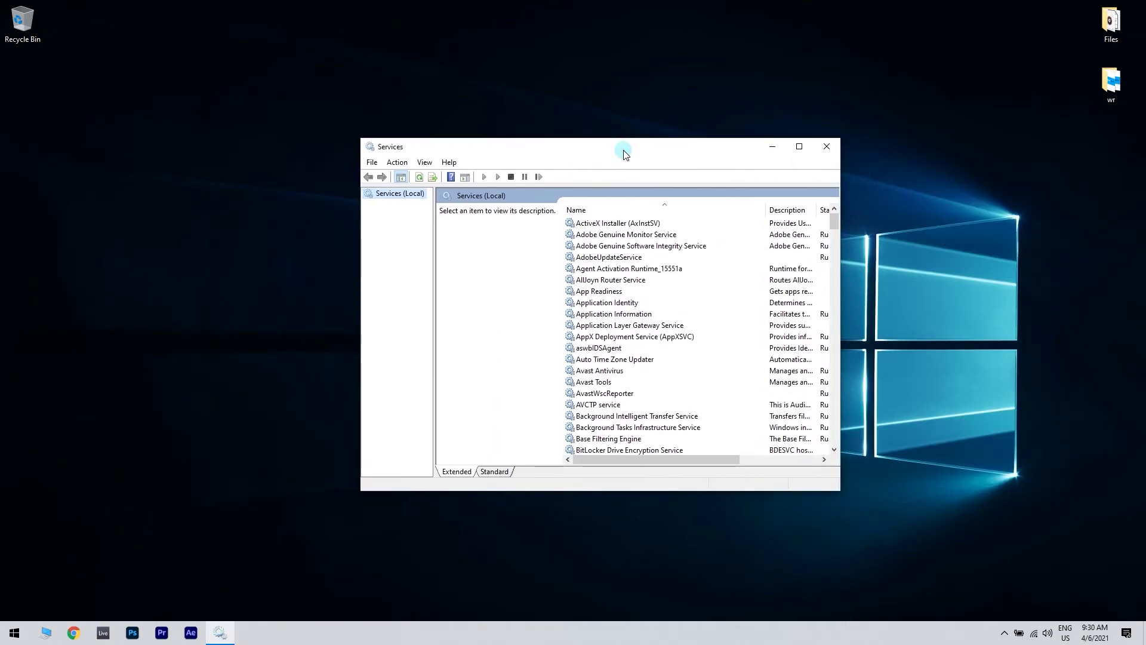
Find Google Update Service (gupdate) in the services list and open its properties.
{"action": "scroll", "coordinate": [645, 319], "scroll_direction": "down", "scroll_amount": 20}
{"action": "left_click_drag", "start_coordinate": [832, 292], "coordinate": [831, 372]}
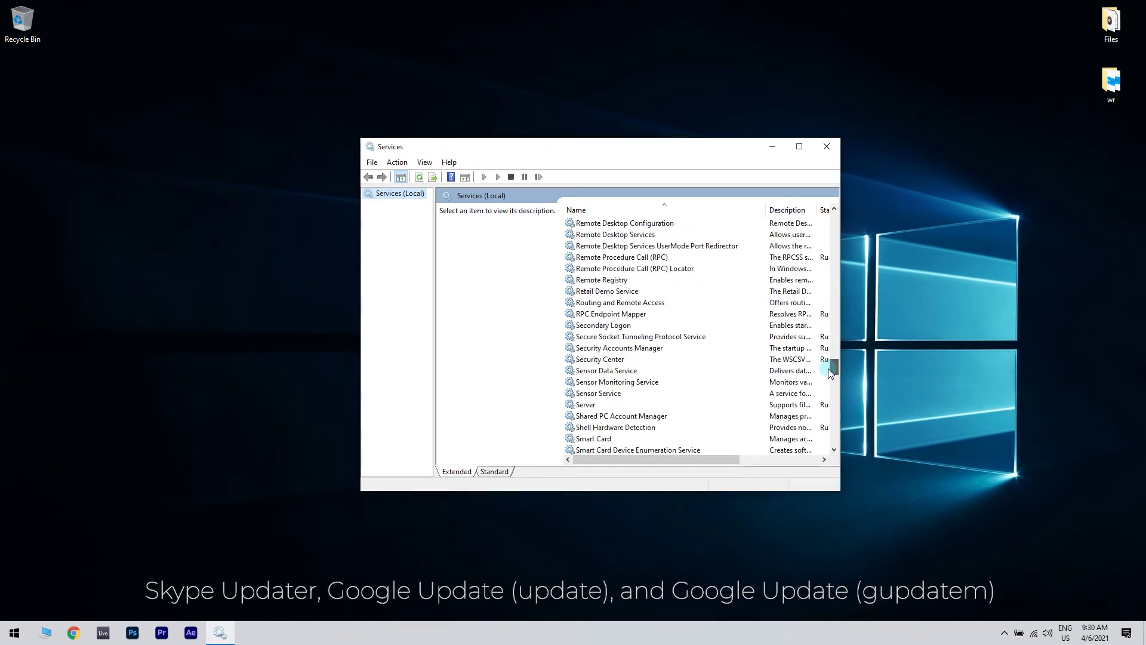
{"action": "scroll", "coordinate": [600, 397], "scroll_direction": "down", "scroll_amount": 5}
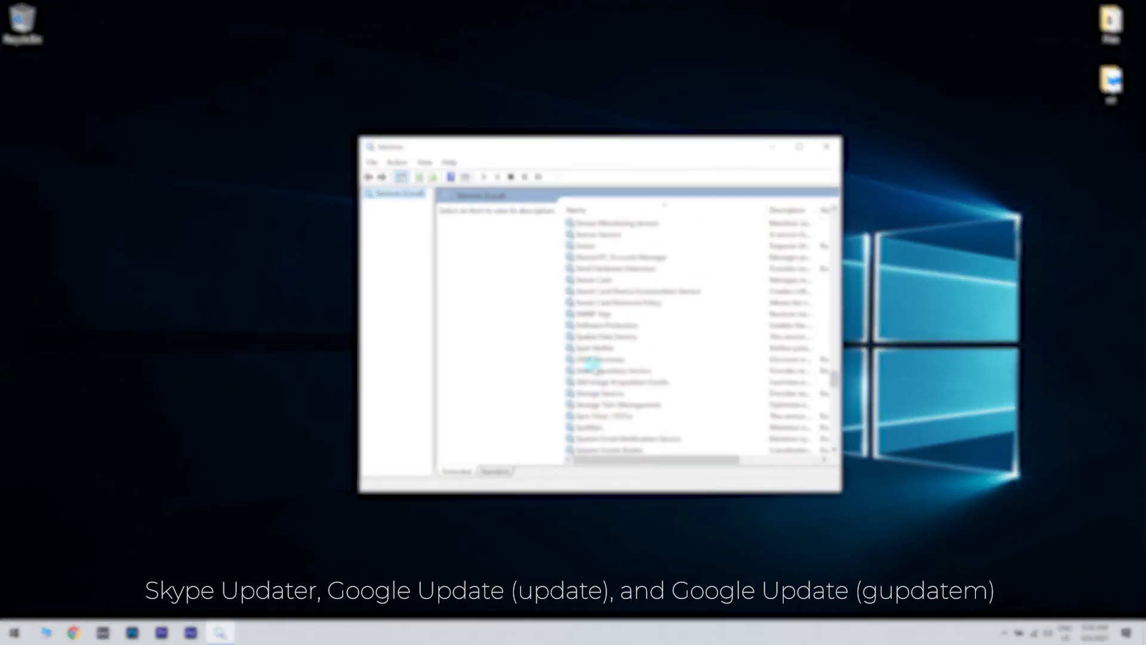
{"action": "left_click", "coordinate": [663, 359]}
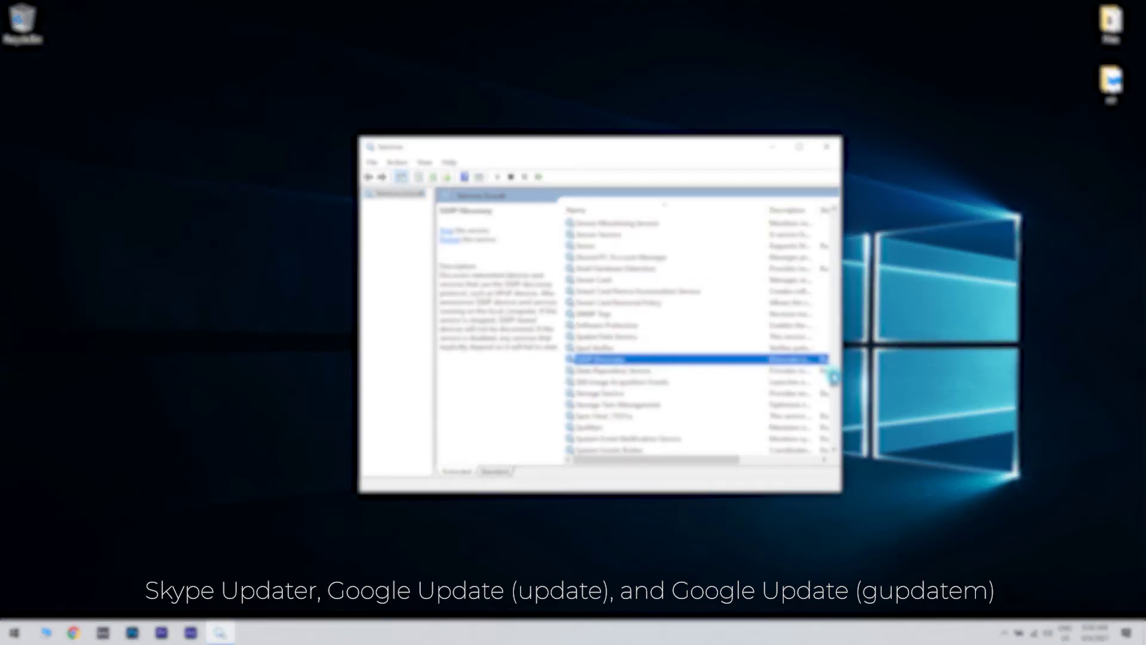
{"action": "left_click_drag", "start_coordinate": [834, 377], "coordinate": [834, 299]}
{"action": "scroll", "coordinate": [657, 302], "scroll_direction": "up", "scroll_amount": 3}
{"action": "scroll", "coordinate": [649, 301], "scroll_direction": "down", "scroll_amount": 1}
{"action": "scroll", "coordinate": [621, 316], "scroll_direction": "up", "scroll_amount": 4}
{"action": "scroll", "coordinate": [597, 298], "scroll_direction": "down", "scroll_amount": 4}
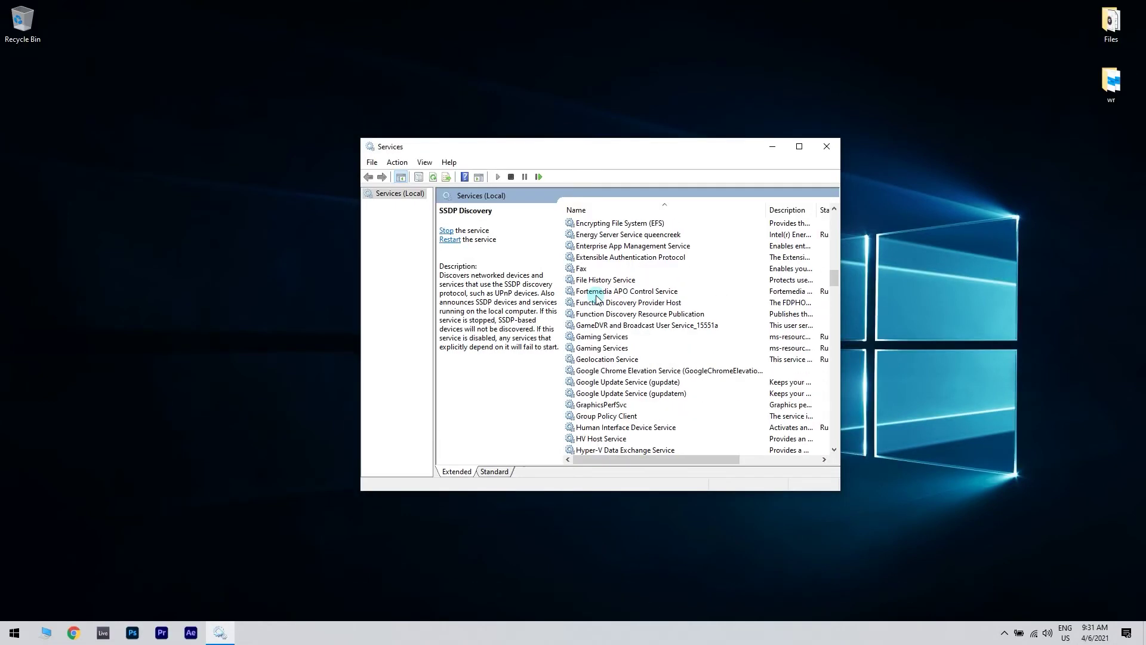
{"action": "scroll", "coordinate": [618, 371], "scroll_direction": "down", "scroll_amount": 1}
{"action": "left_click", "coordinate": [623, 348]}
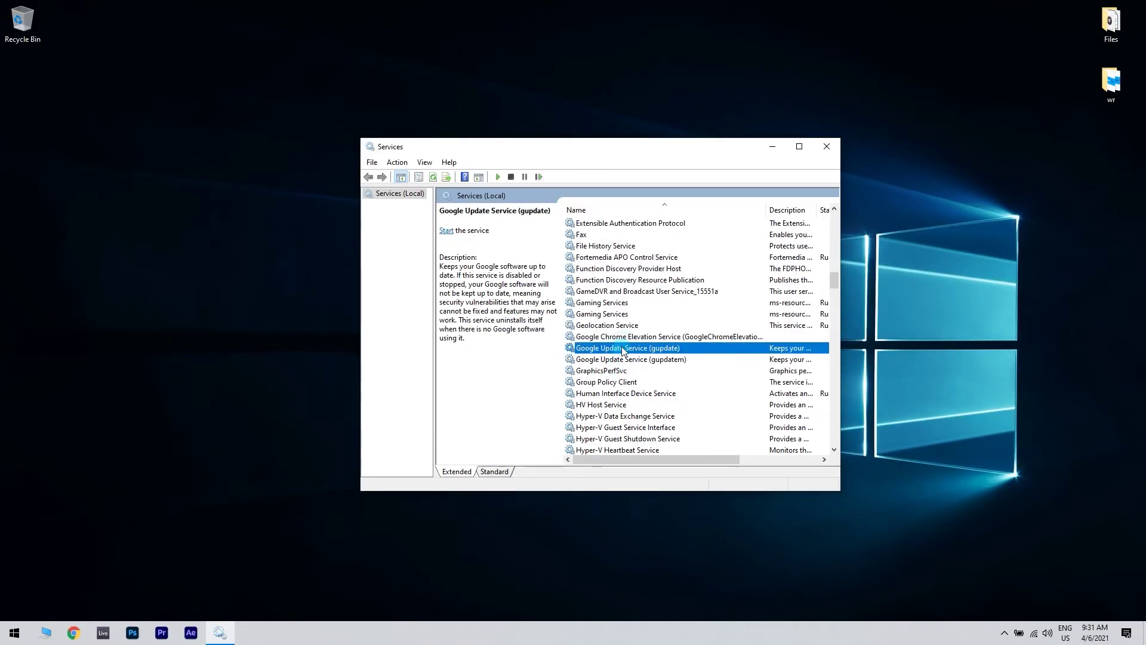
{"action": "double_click", "coordinate": [622, 349]}
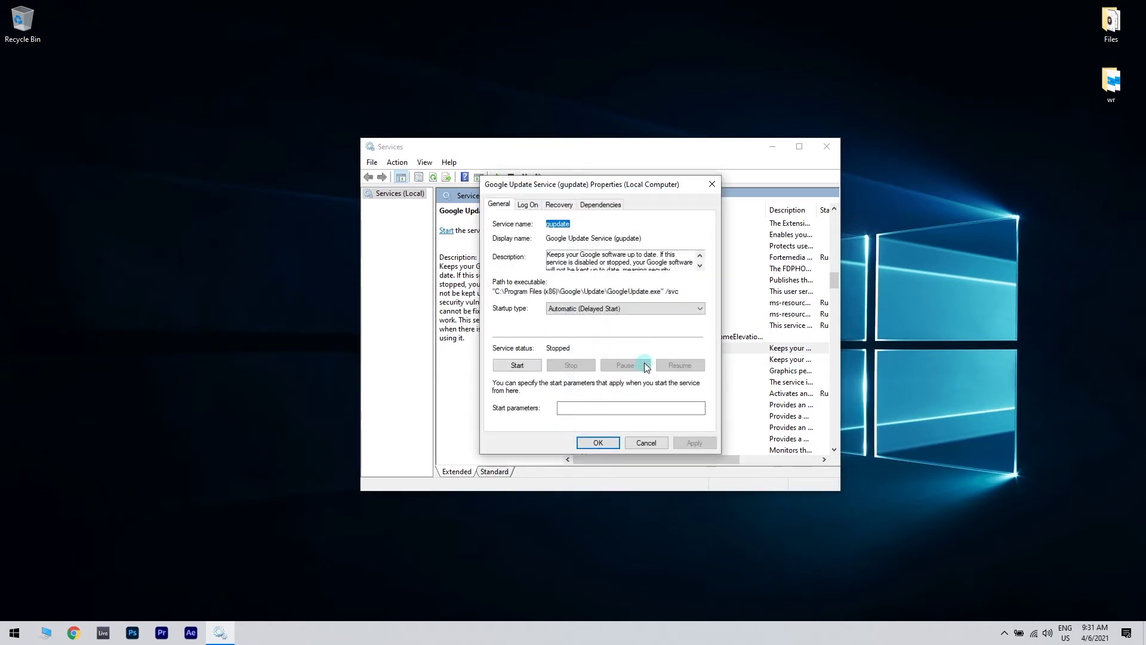
Change the gupdate startup type to Disabled, apply it, and close the properties with OK.
{"action": "left_click", "coordinate": [619, 309]}
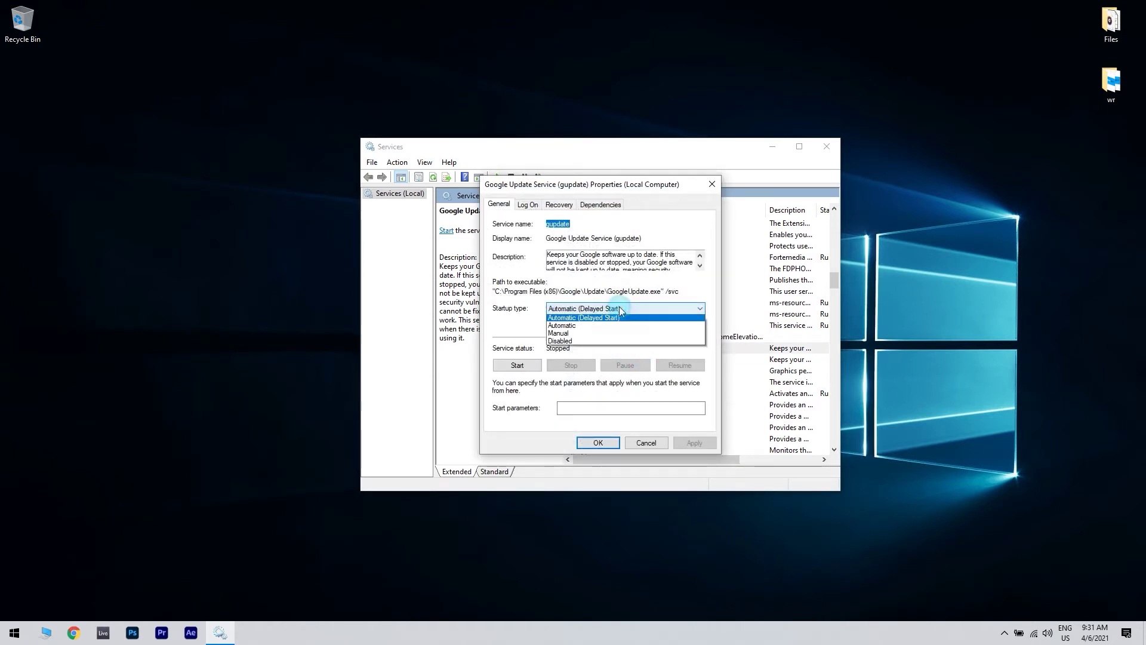
{"action": "left_click", "coordinate": [560, 343]}
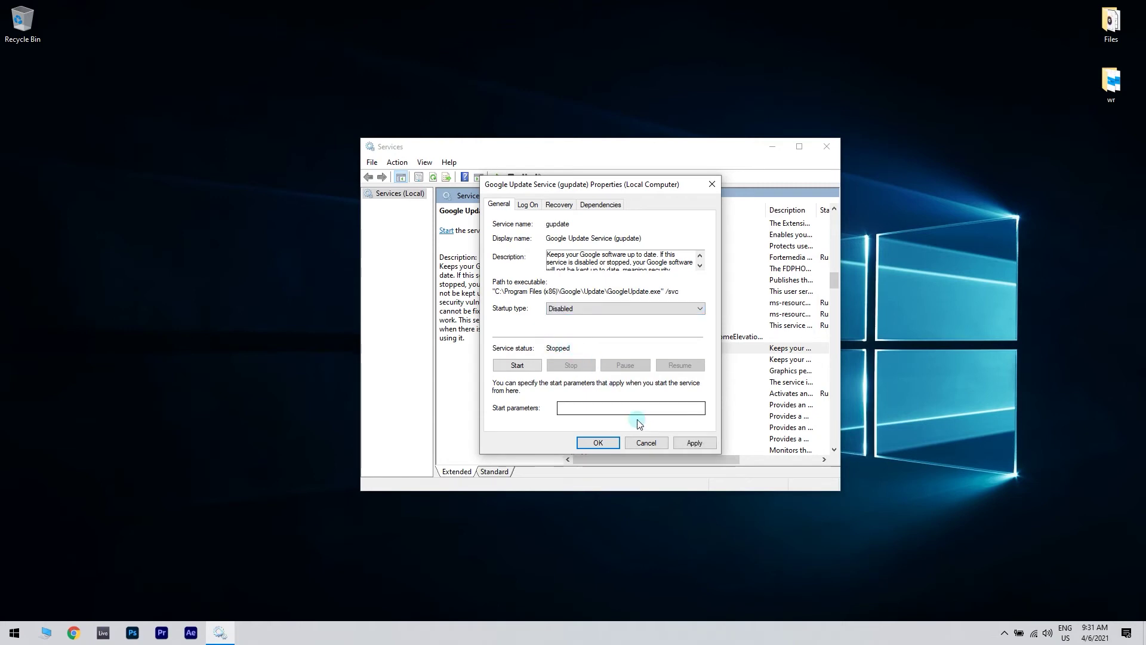
{"action": "left_click", "coordinate": [683, 443]}
{"action": "left_click", "coordinate": [599, 442]}
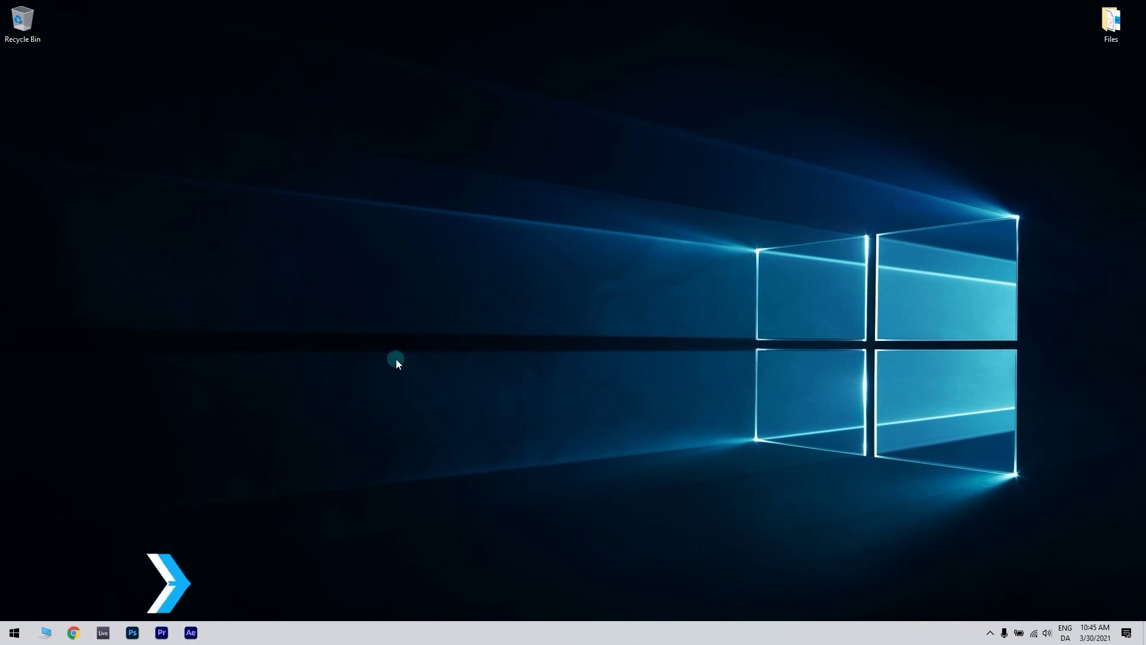
Search for cmd and launch Command Prompt with Run as administrator.
{"action": "left_click", "coordinate": [12, 636]}
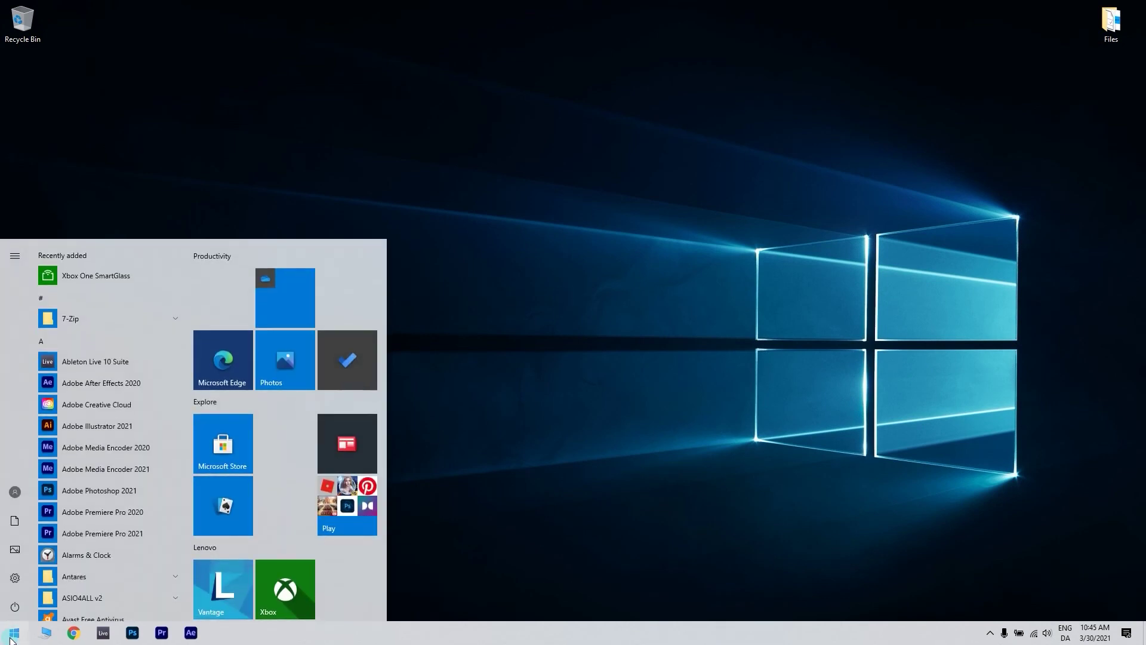
{"action": "type", "text": "cmd"}
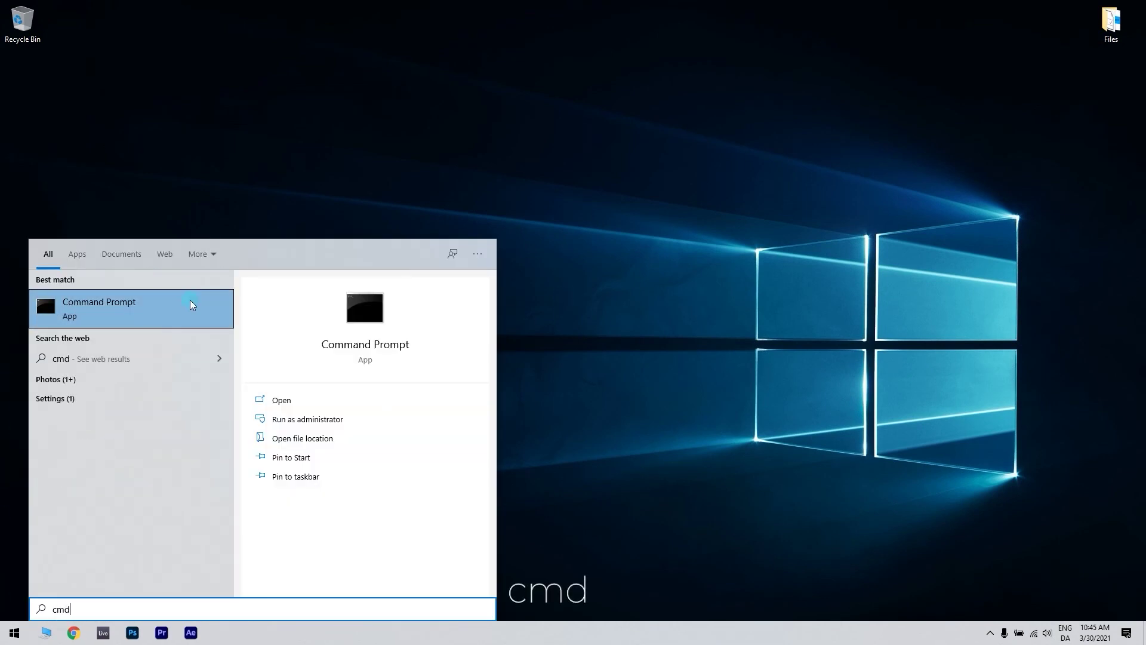
{"action": "right_click", "coordinate": [191, 305]}
{"action": "left_click", "coordinate": [249, 313]}
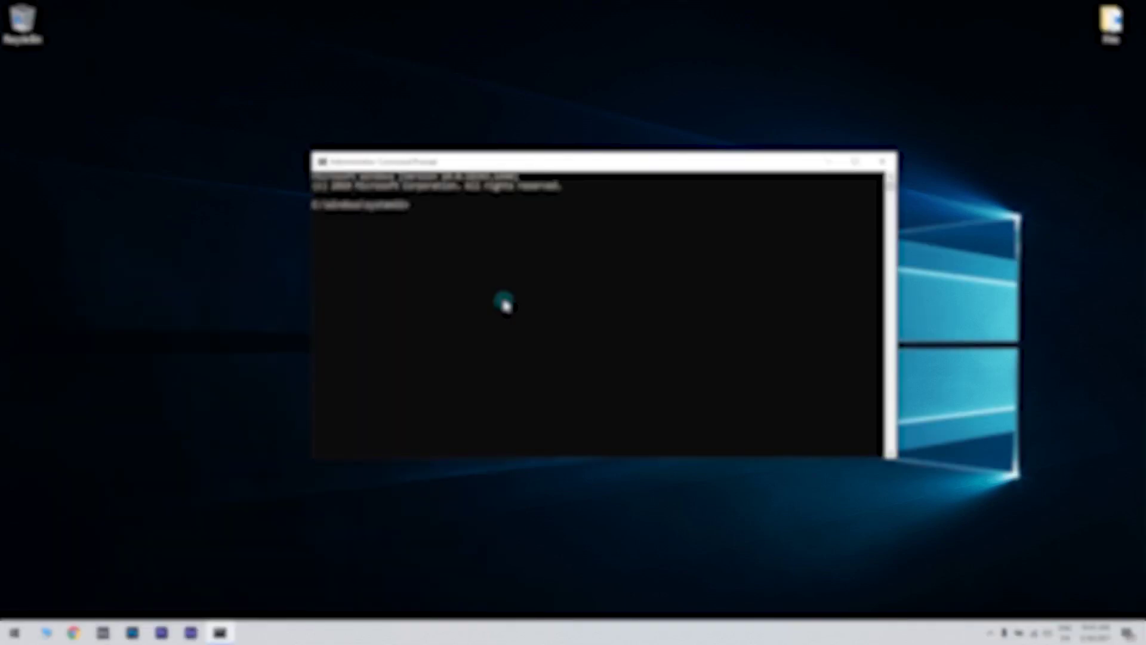